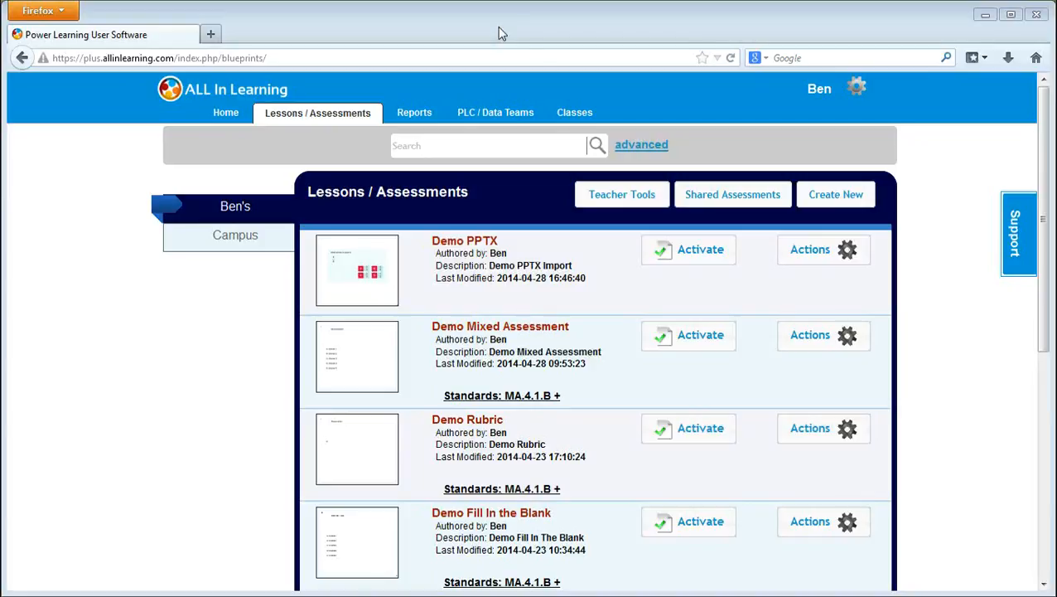
Start a new assessment from an ExamView import and title it "Demo Import of Examview".
left_click(834, 195)
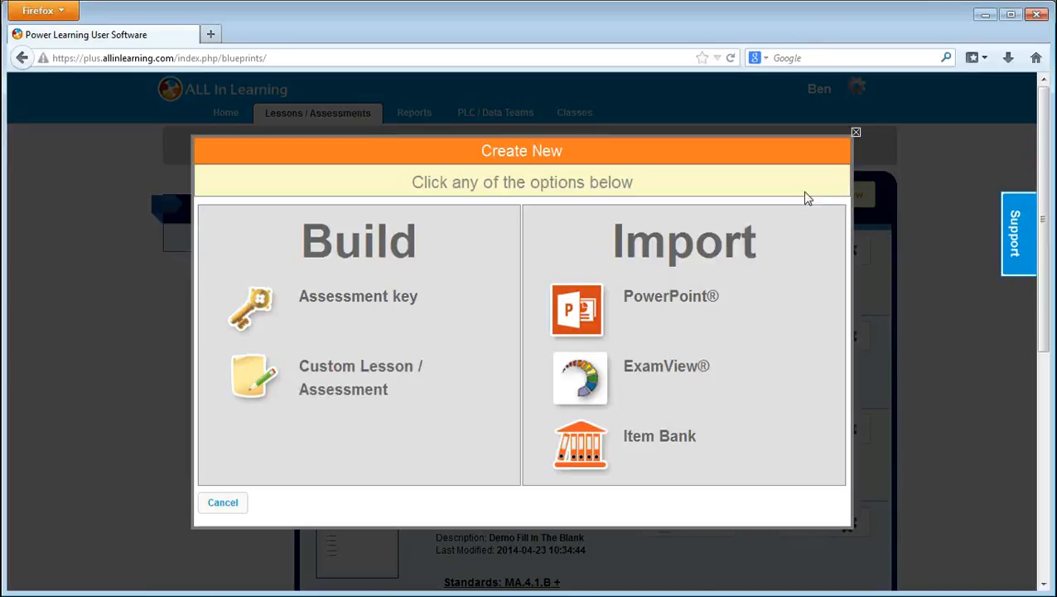
left_click(681, 373)
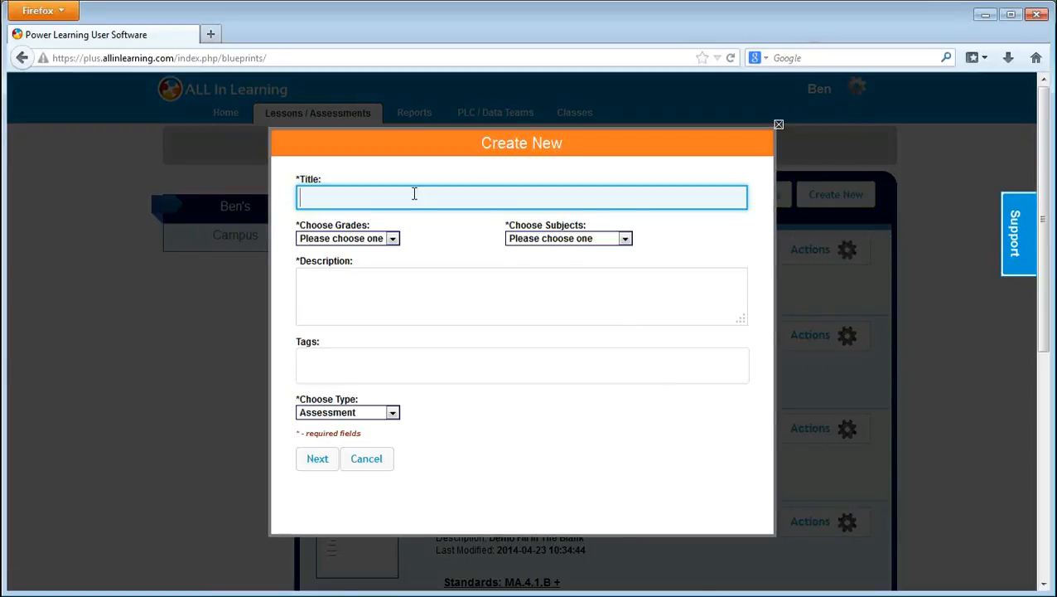
type("Im")
key("BackSpace")
key("BackSpace")
type("Demo Import")
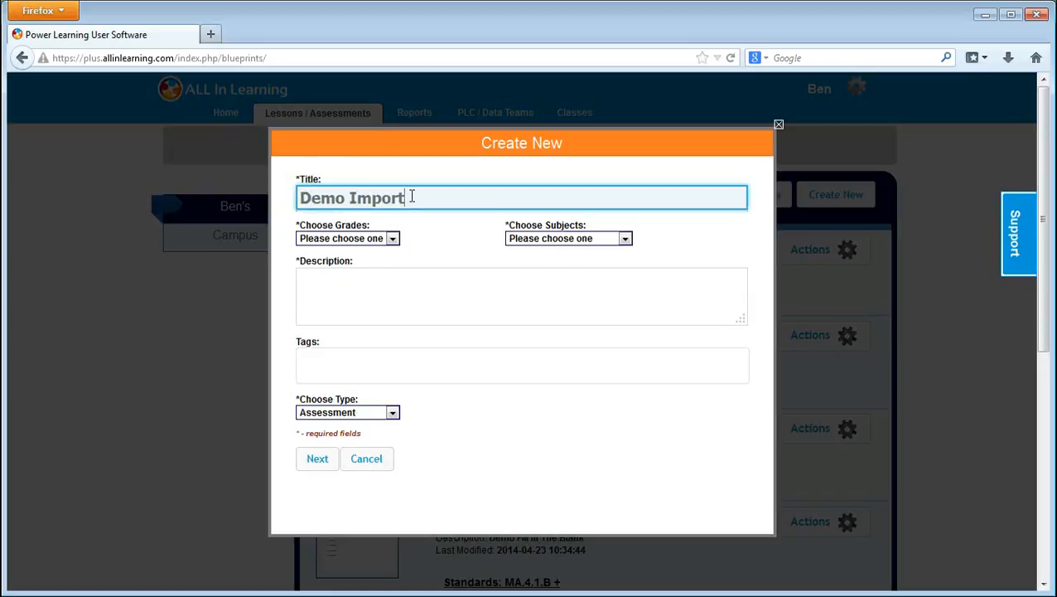
type(" of Examview")
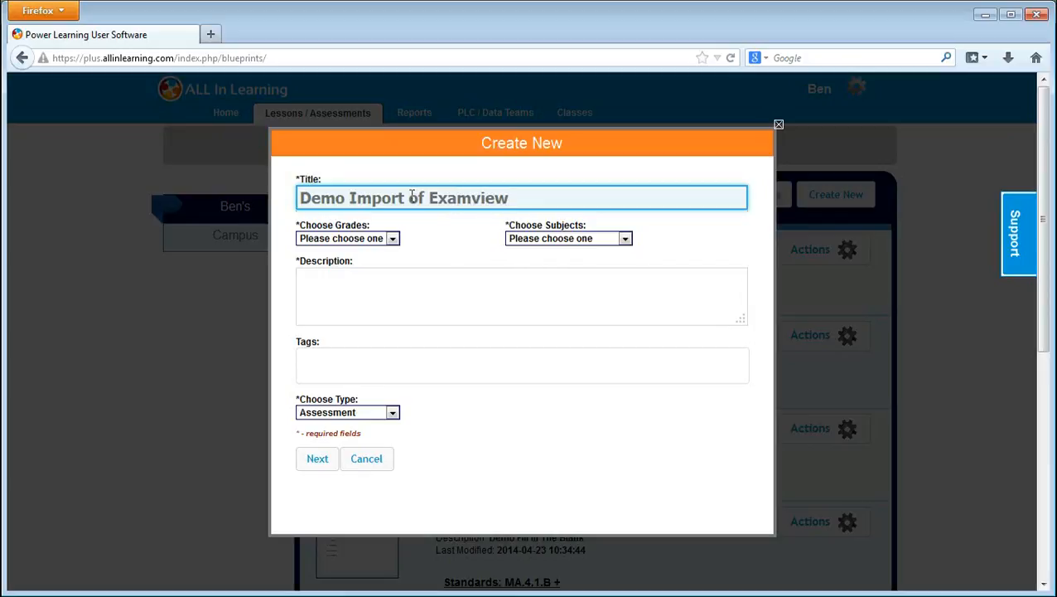
Describe the assessment as "Demo Import of Examview content", set Fourth Grade and Mathematics, and proceed to the import.
left_click(425, 304)
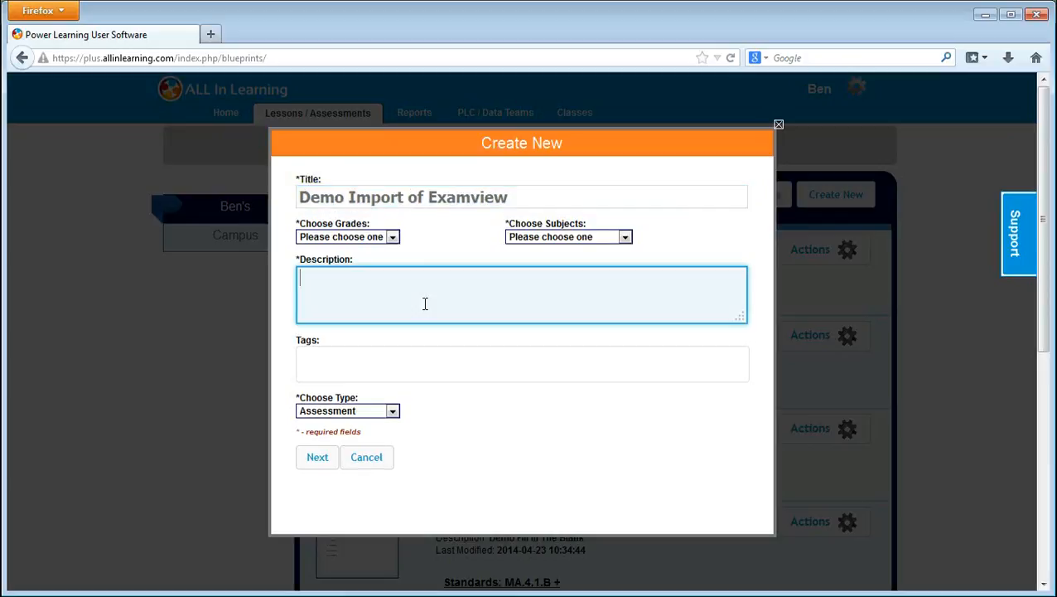
type("Demo Import of Examview content")
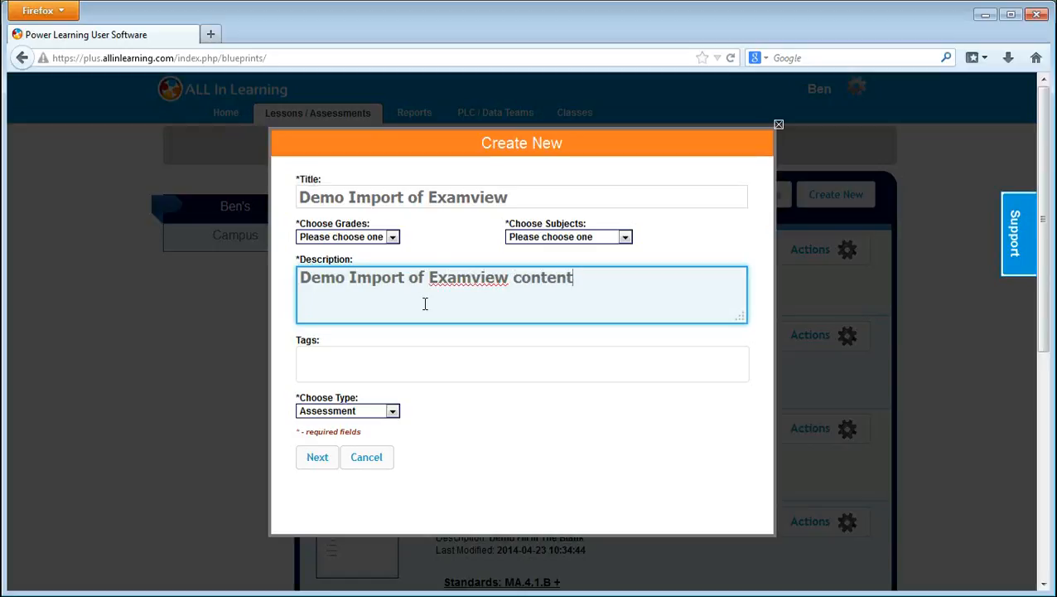
left_click(352, 238)
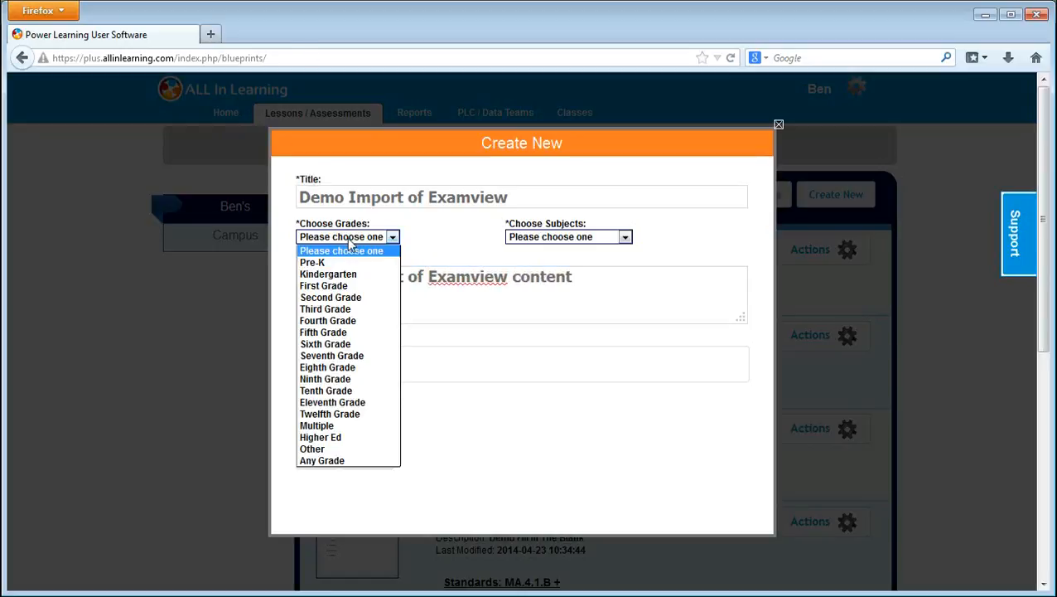
left_click(362, 318)
left_click(569, 237)
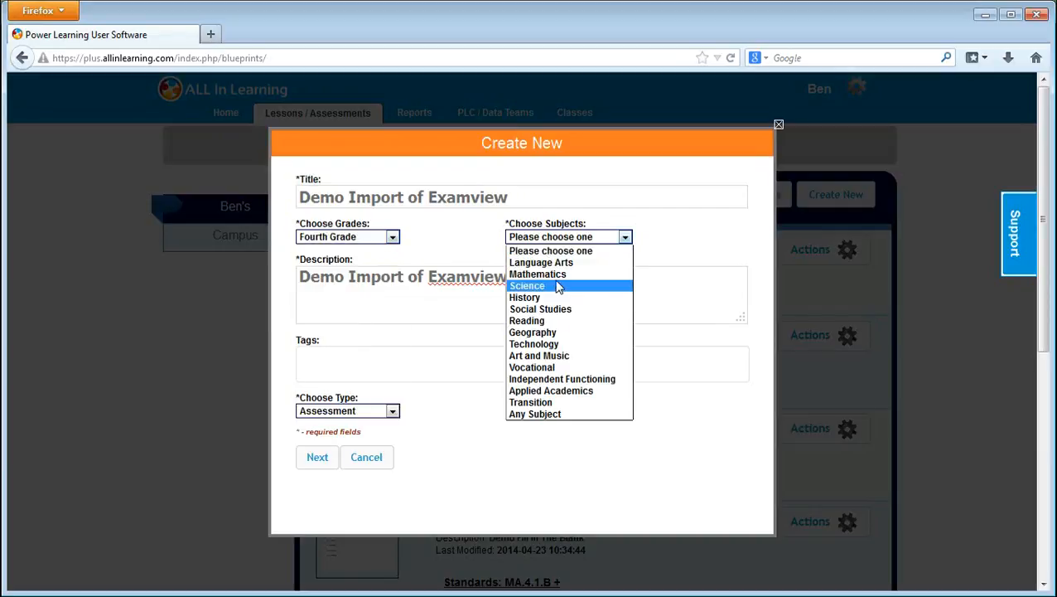
left_click(547, 273)
left_click(318, 458)
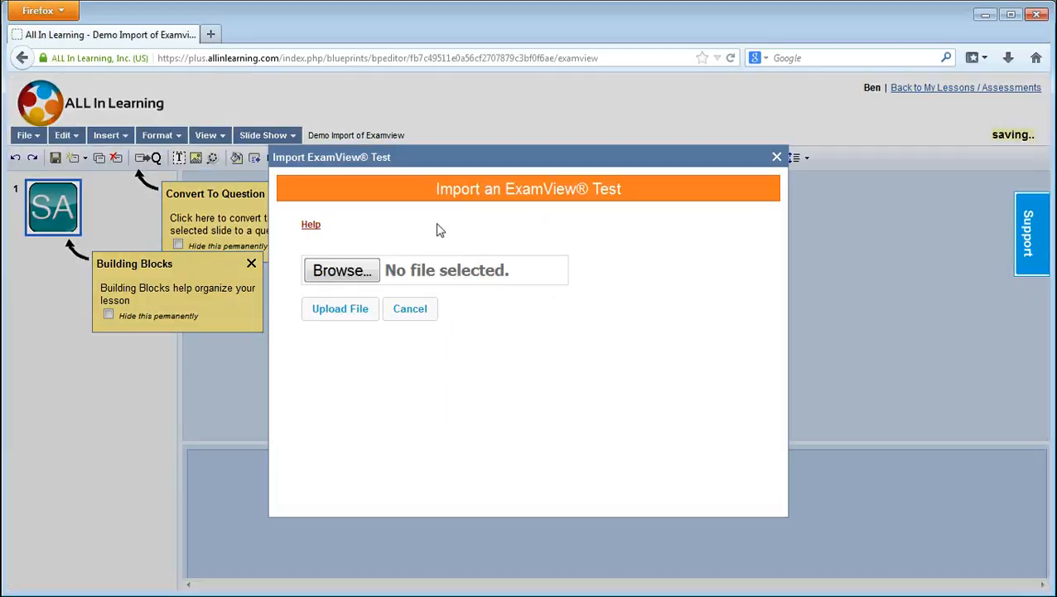
Read through the ExamView import help instructions on exporting a test, and close them.
left_click(311, 226)
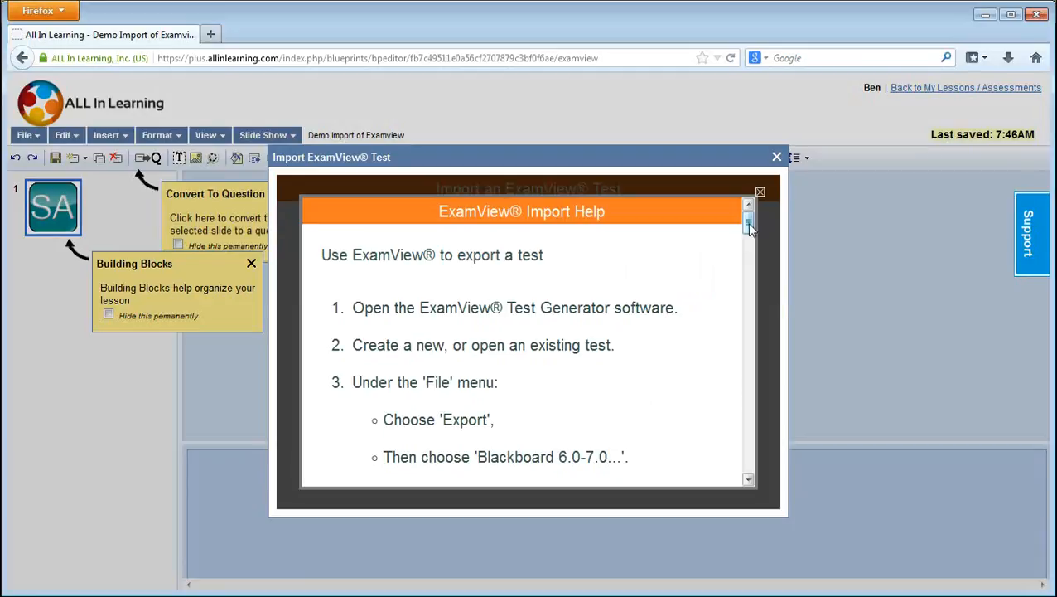
left_click_drag(748, 225, 763, 371)
left_click(761, 192)
Upload the ExamView file 4th Grade MAth.zip, insert its questions into the assessment and close the import dialog.
left_click(337, 265)
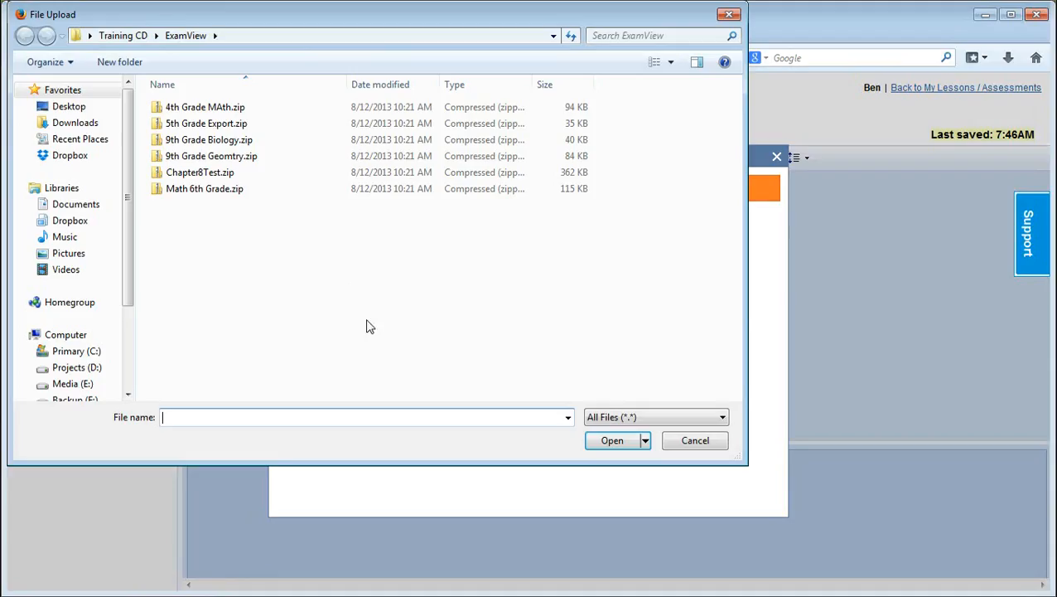
left_click(187, 112)
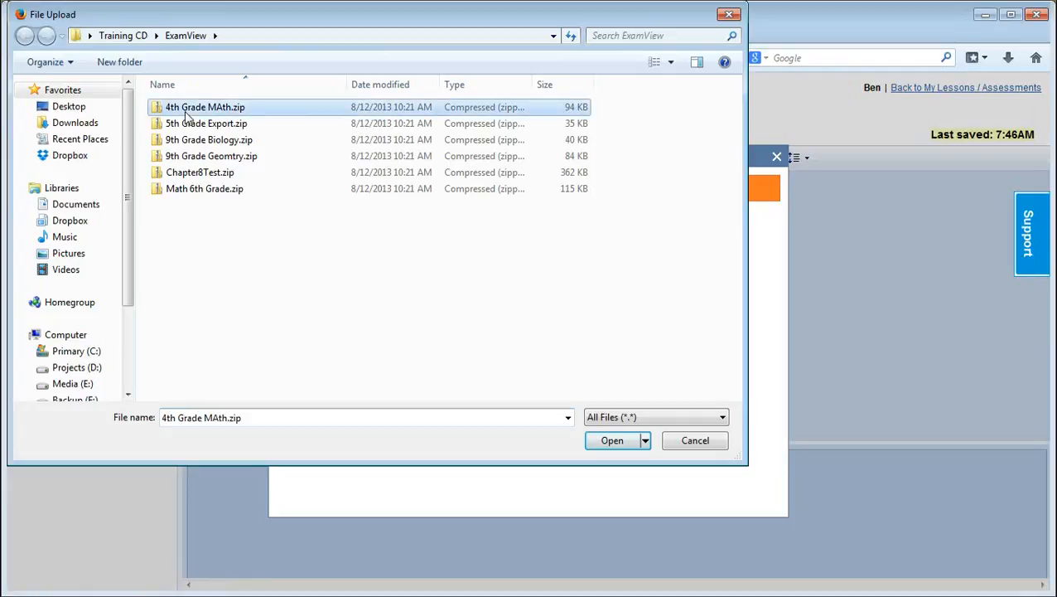
left_click(620, 440)
left_click(333, 312)
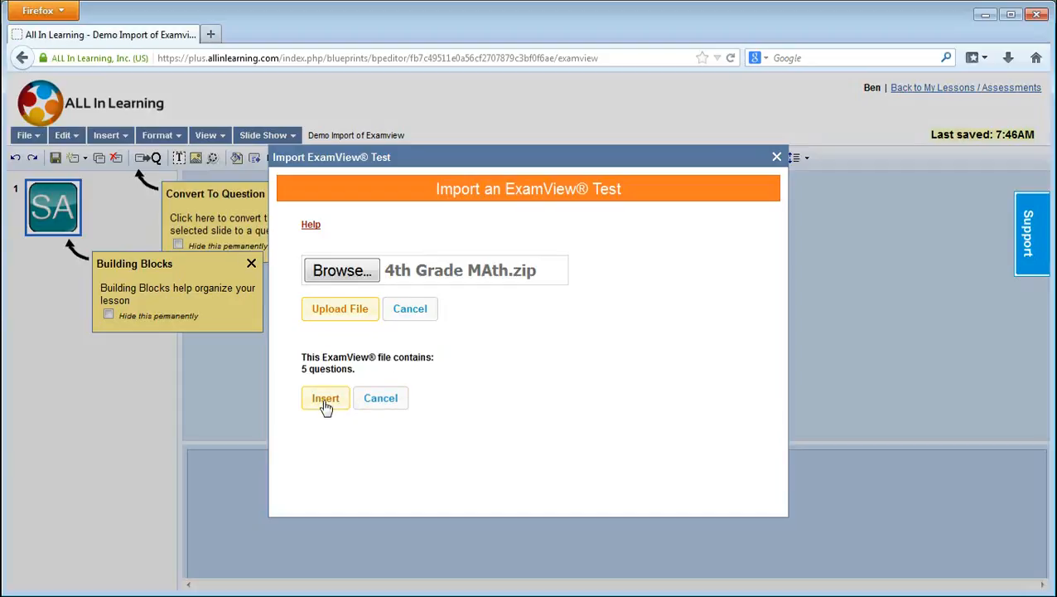
left_click(324, 399)
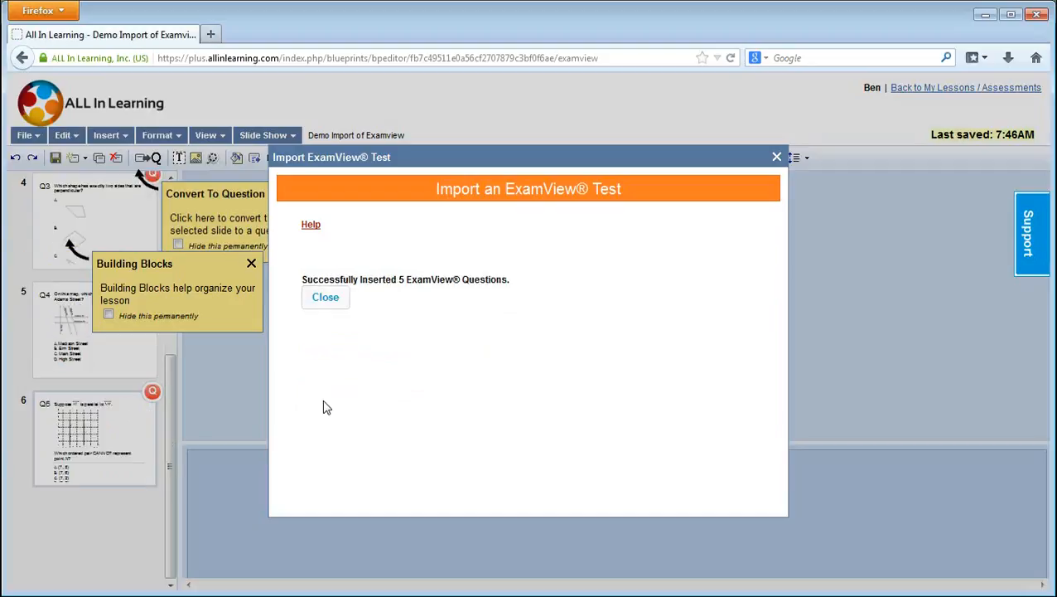
left_click(341, 303)
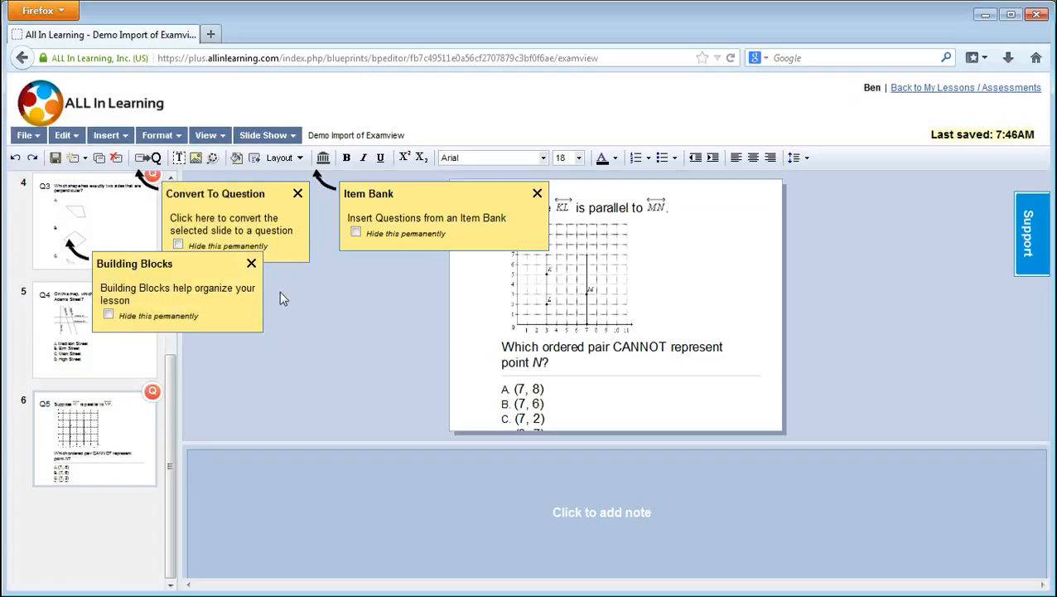
Dismiss the Building Blocks, Convert To Question and Item Bank hint notes.
left_click(251, 265)
left_click(297, 194)
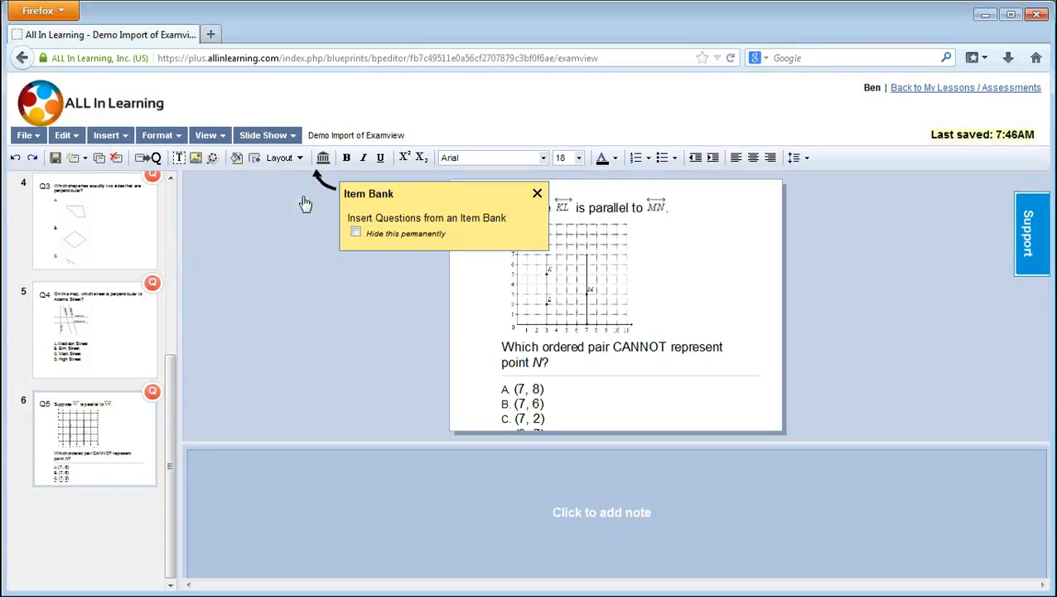
left_click(536, 195)
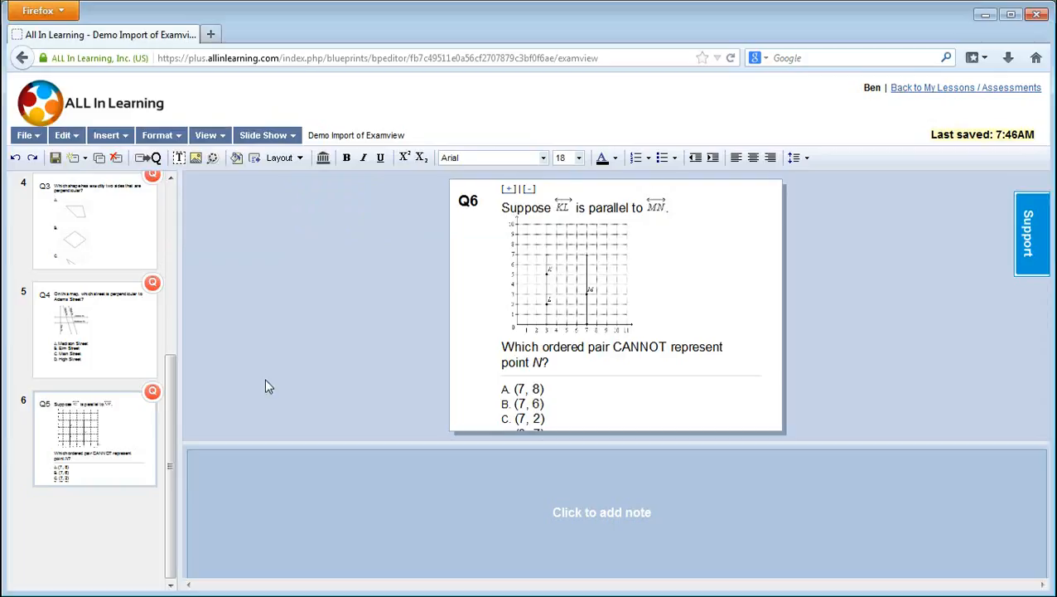
Shrink the question content on slide 6 and slide 4 until all answer choices fit on each slide.
left_click(70, 438)
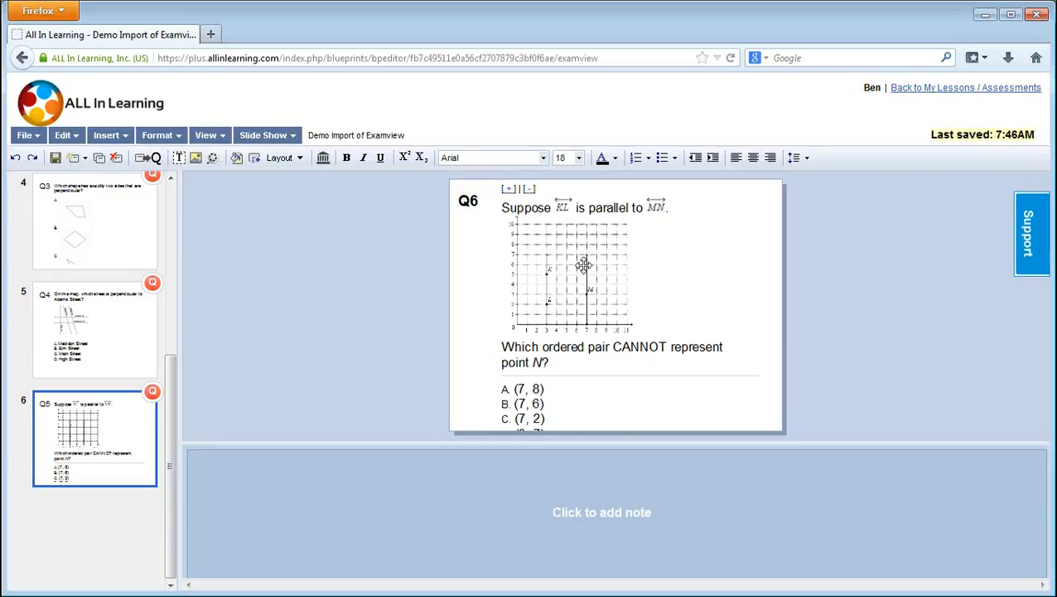
left_click(529, 190)
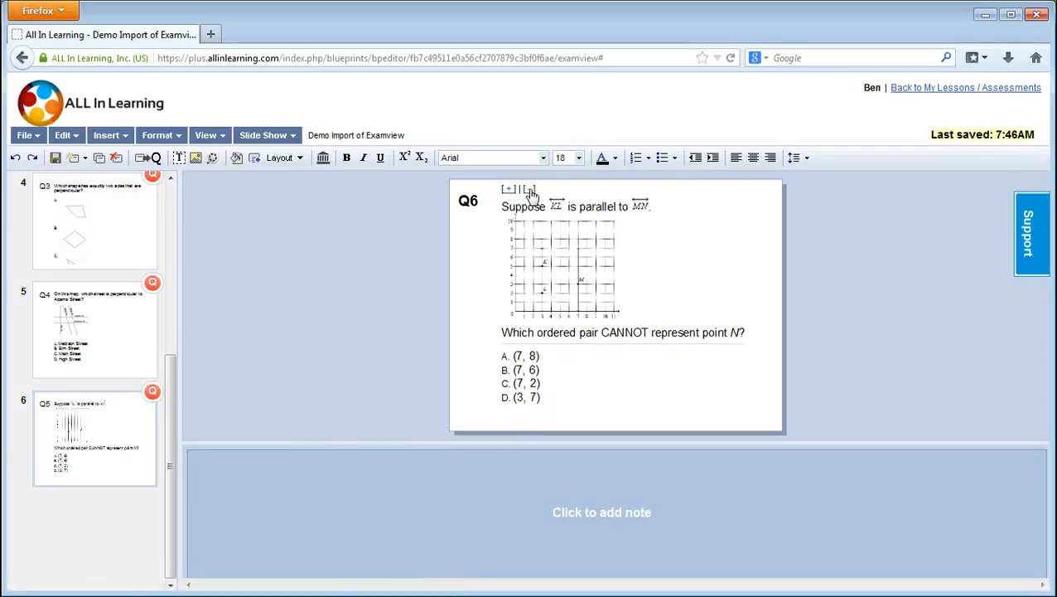
left_click(80, 341)
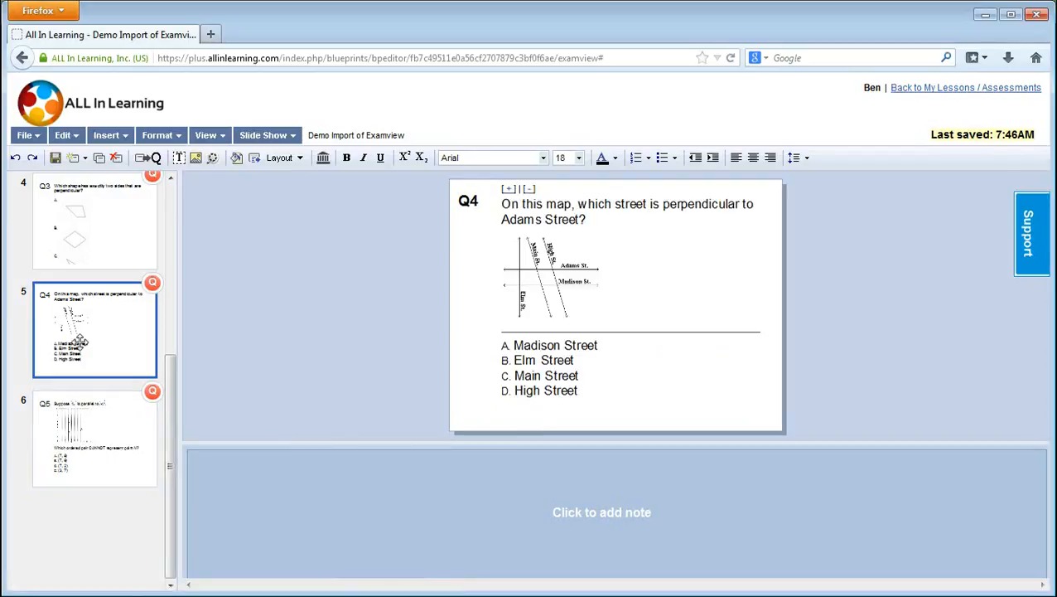
left_click(83, 246)
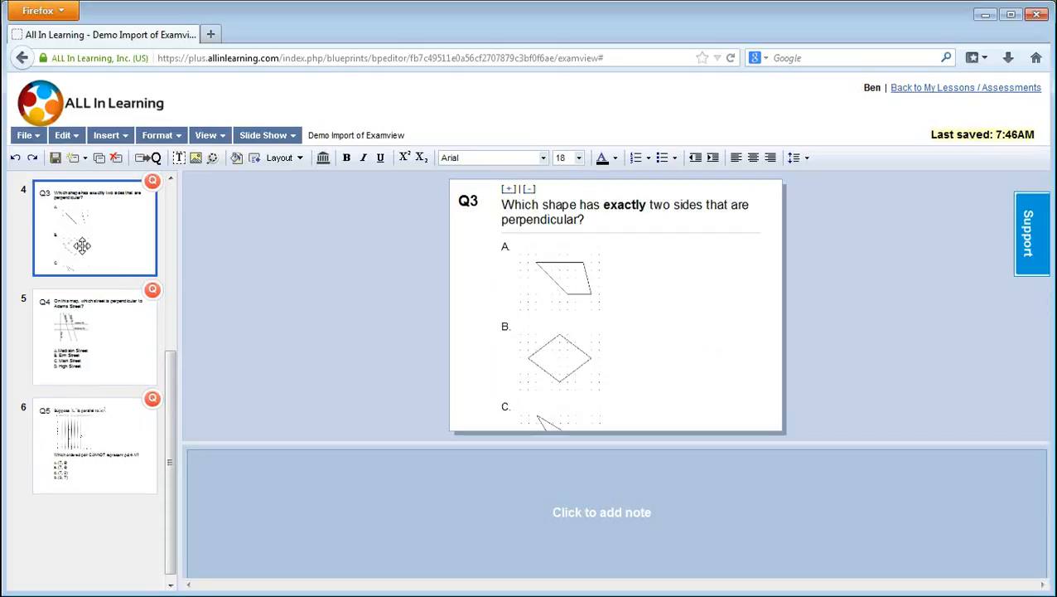
left_click(530, 191)
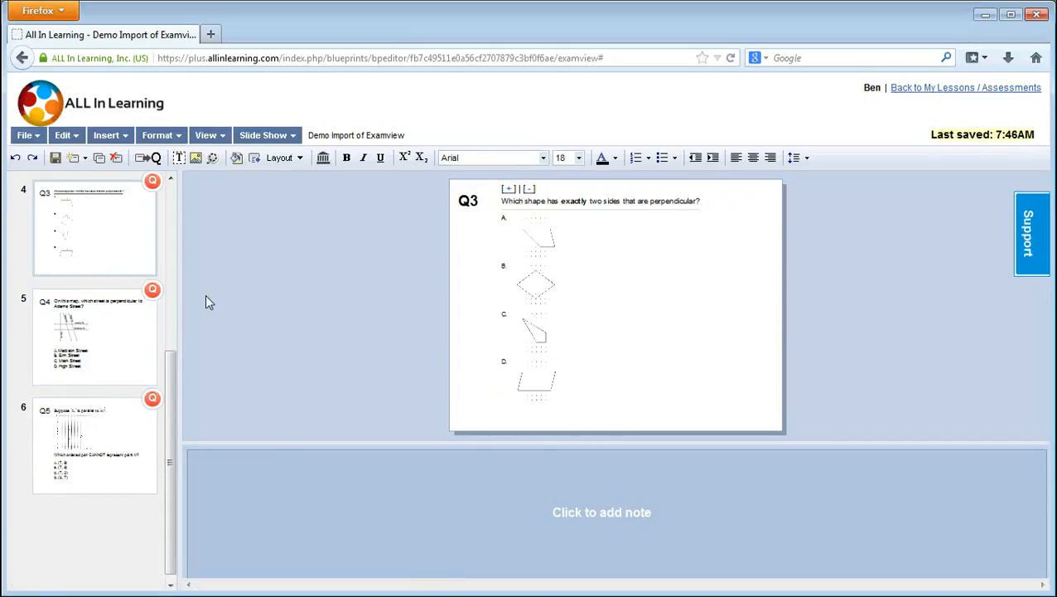
Shrink the content of question Q1 until all its answer choices fit, and save the assessment.
left_click(170, 333)
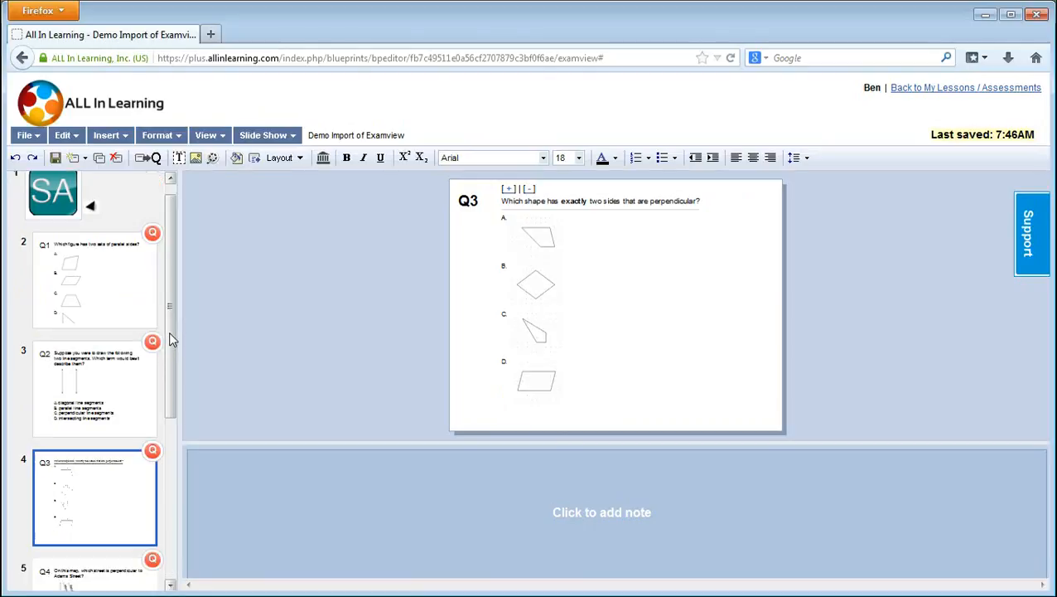
left_click(73, 396)
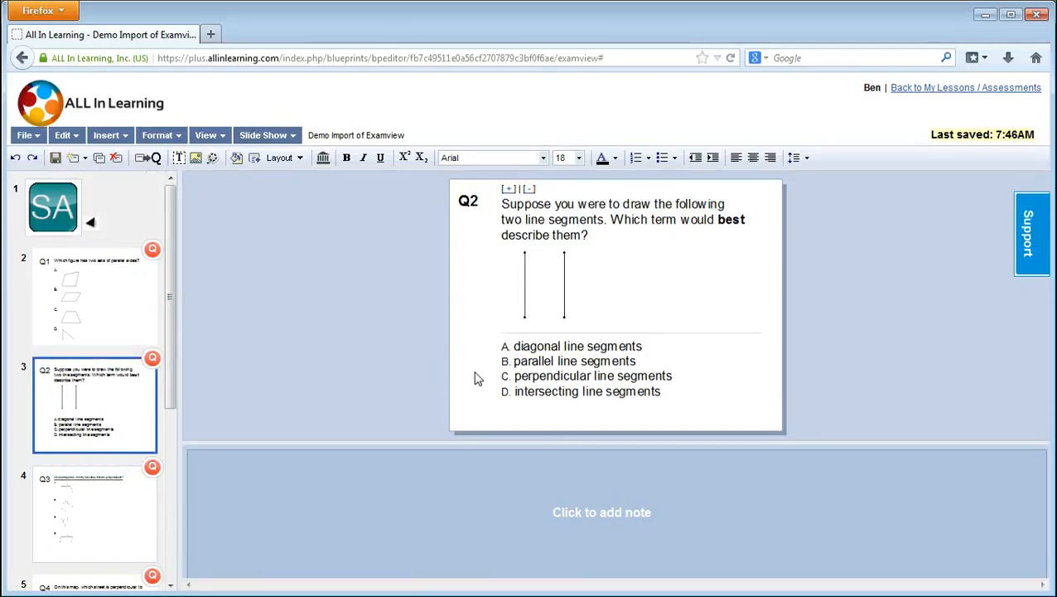
left_click(83, 285)
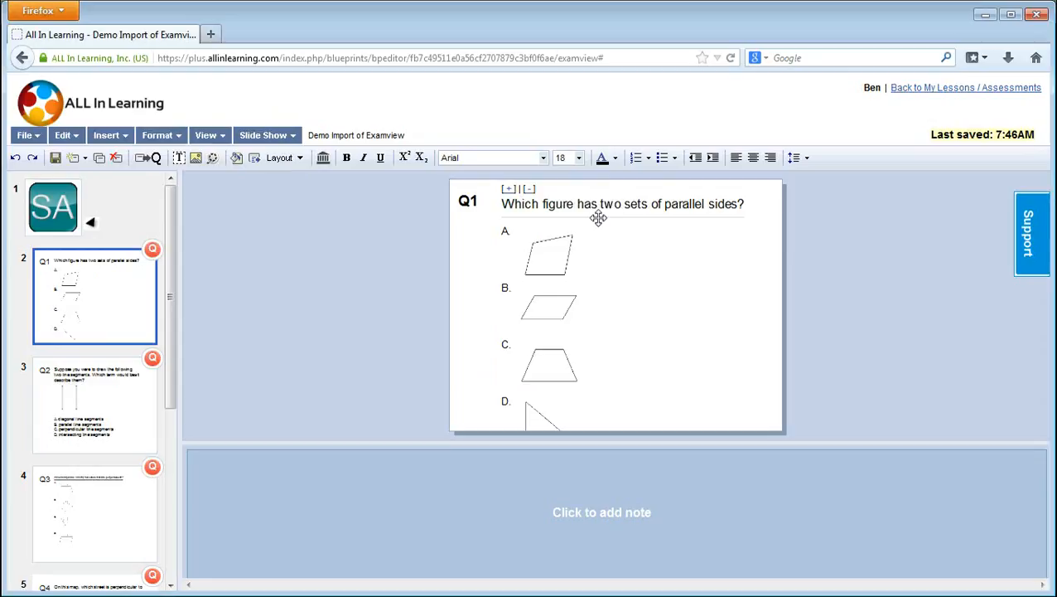
left_click(530, 191)
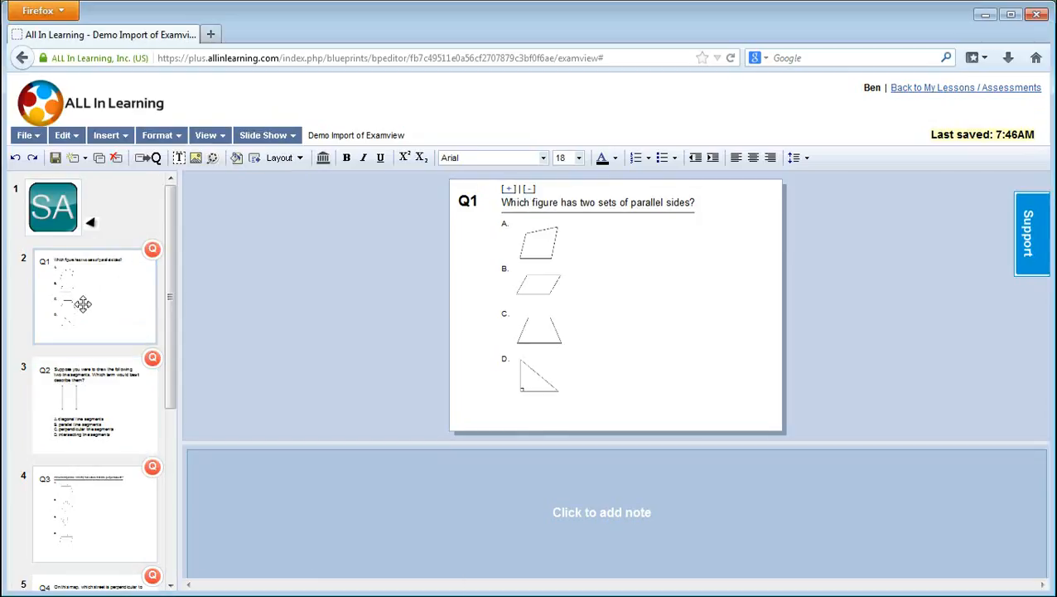
left_click(38, 135)
left_click(30, 174)
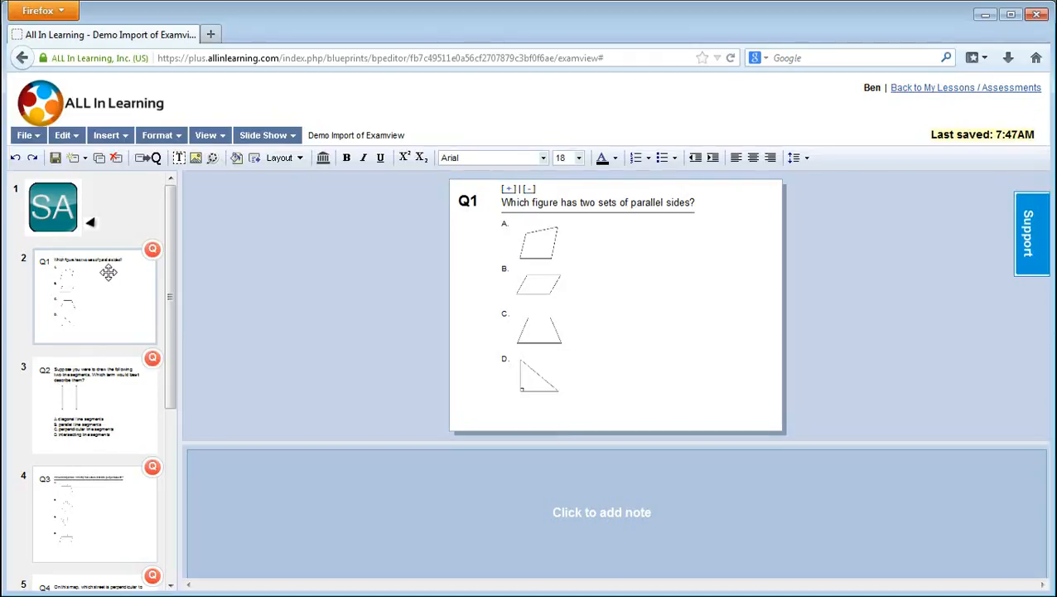
Review the assessment key in the Summative Assessment block, and open the question settings of Q1.
left_click(58, 214)
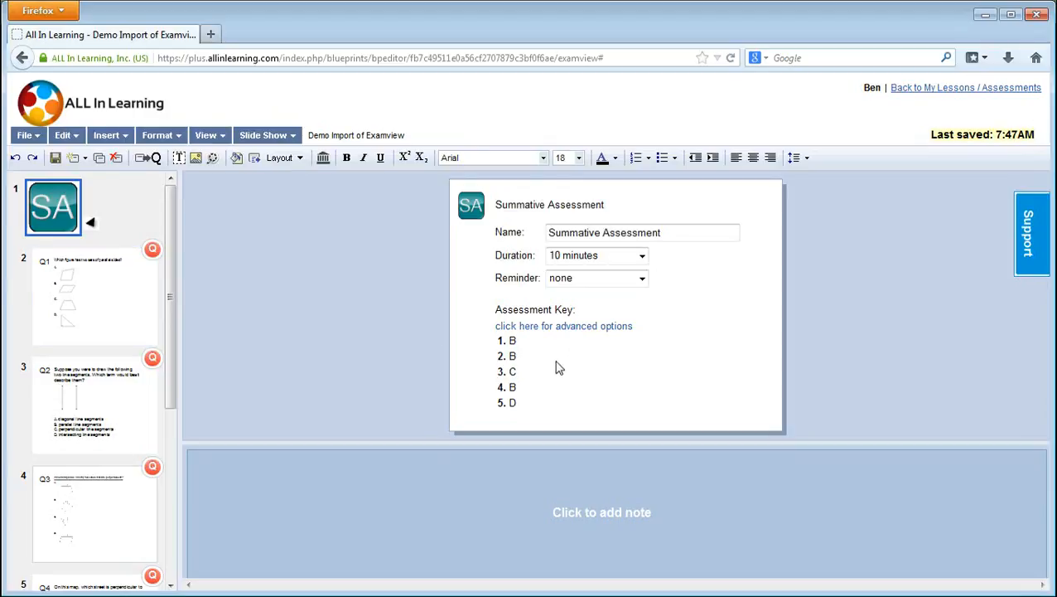
left_click(149, 262)
left_click(153, 251)
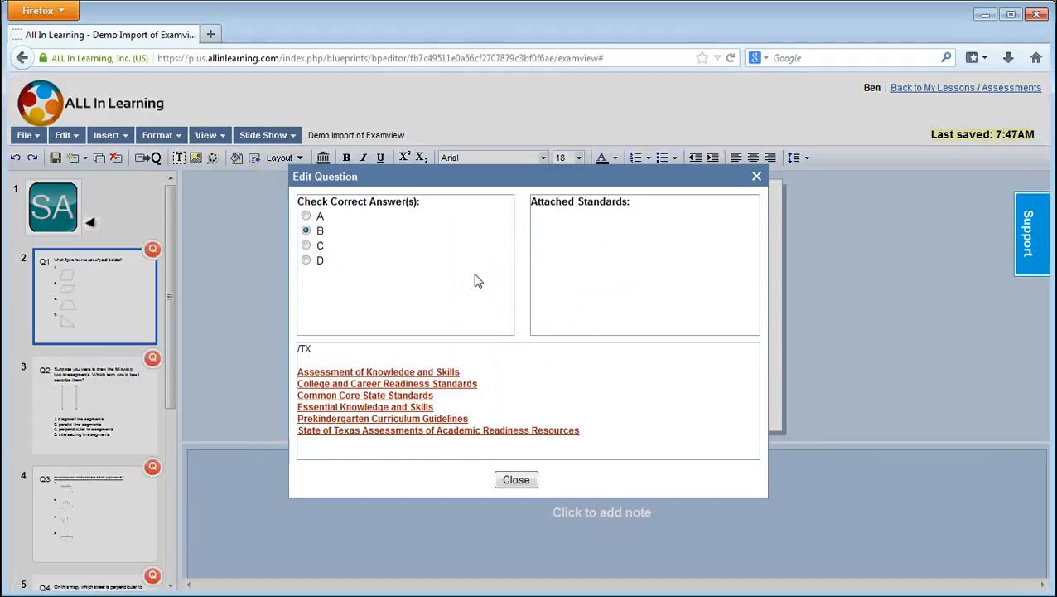
Attach standard MA.4.1.B from the Texas Essential Knowledge and Skills Mathematics 2012, 111.6 Grade 4, to Q1.
left_click(359, 409)
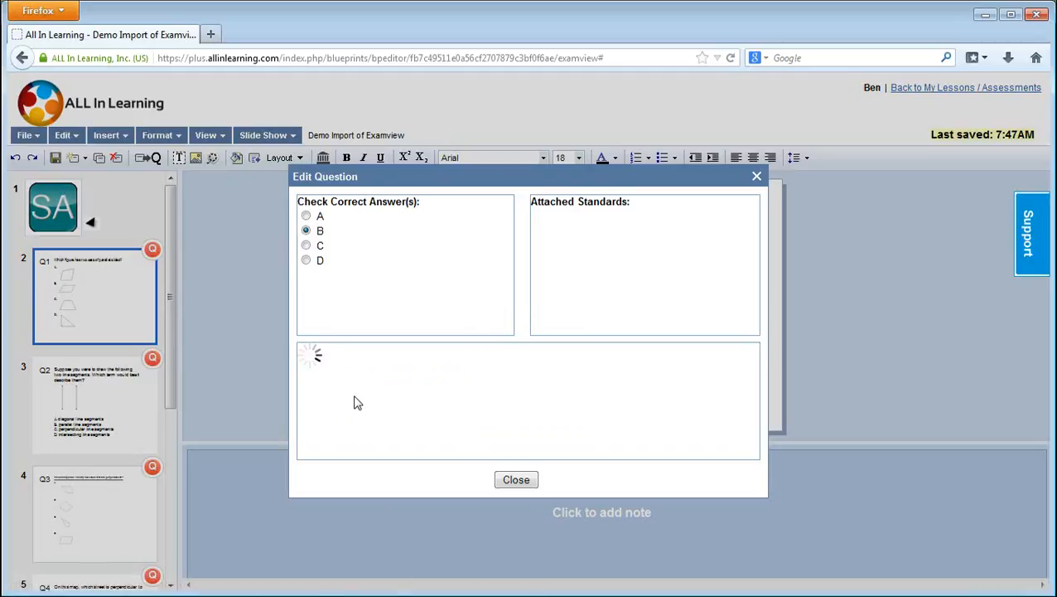
left_click(330, 432)
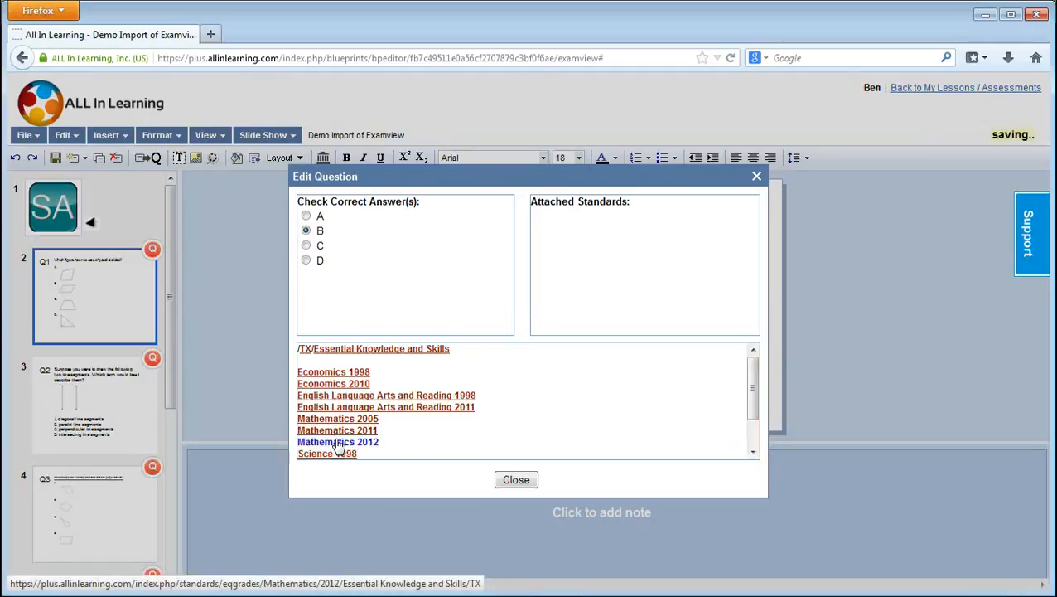
left_click(333, 408)
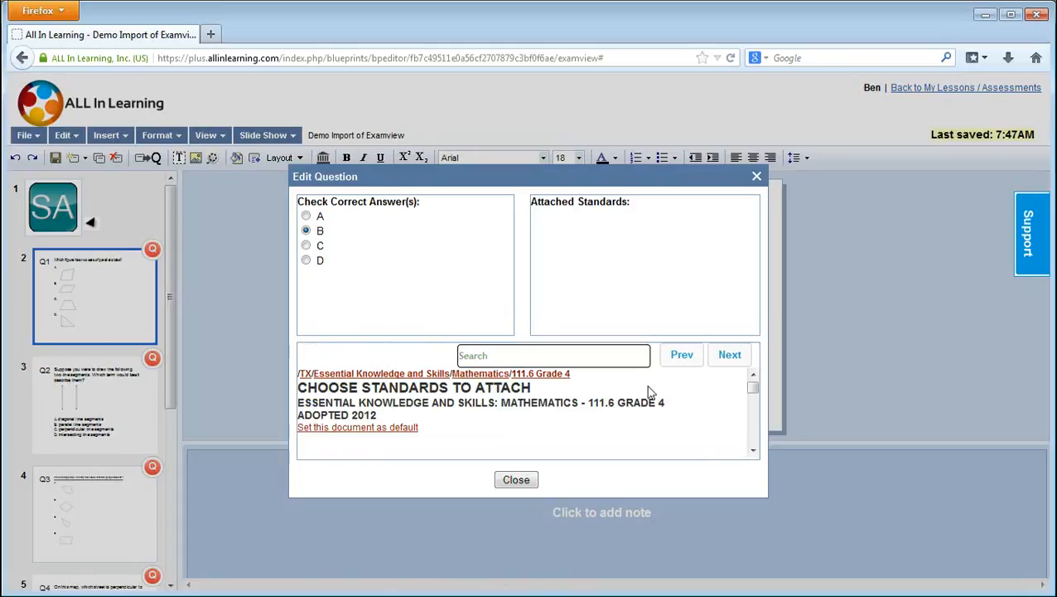
left_click(754, 395)
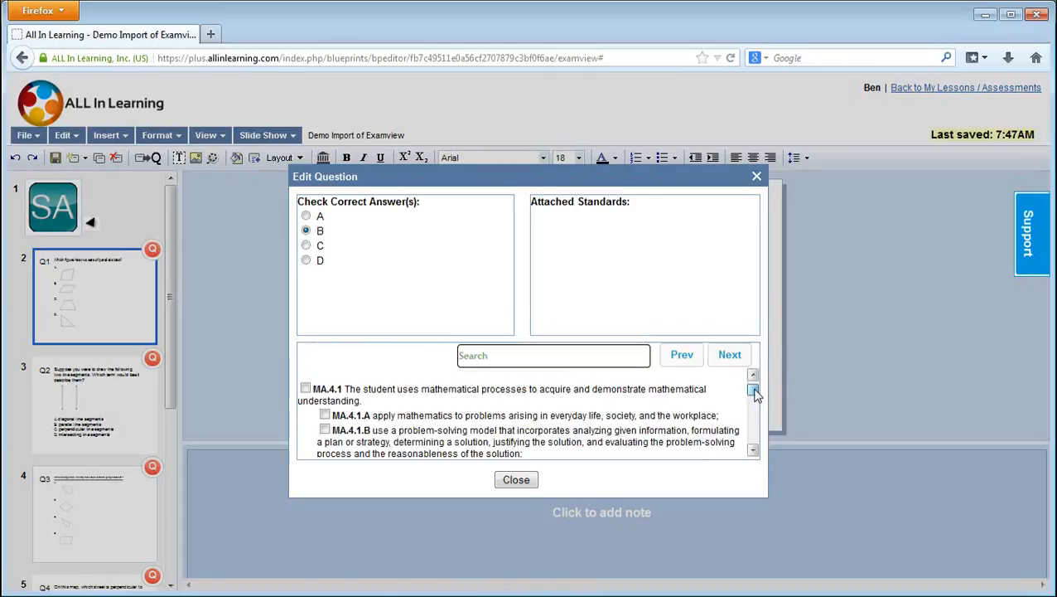
left_click(323, 430)
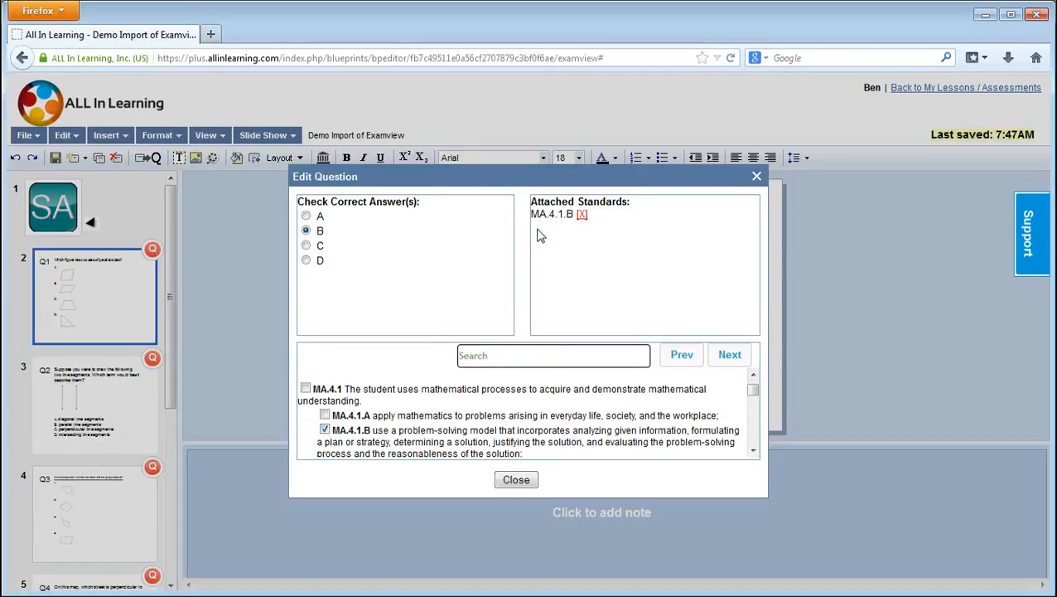
Remove the attached standard MA.4.1.B from Q1 and close the question settings.
left_click(582, 215)
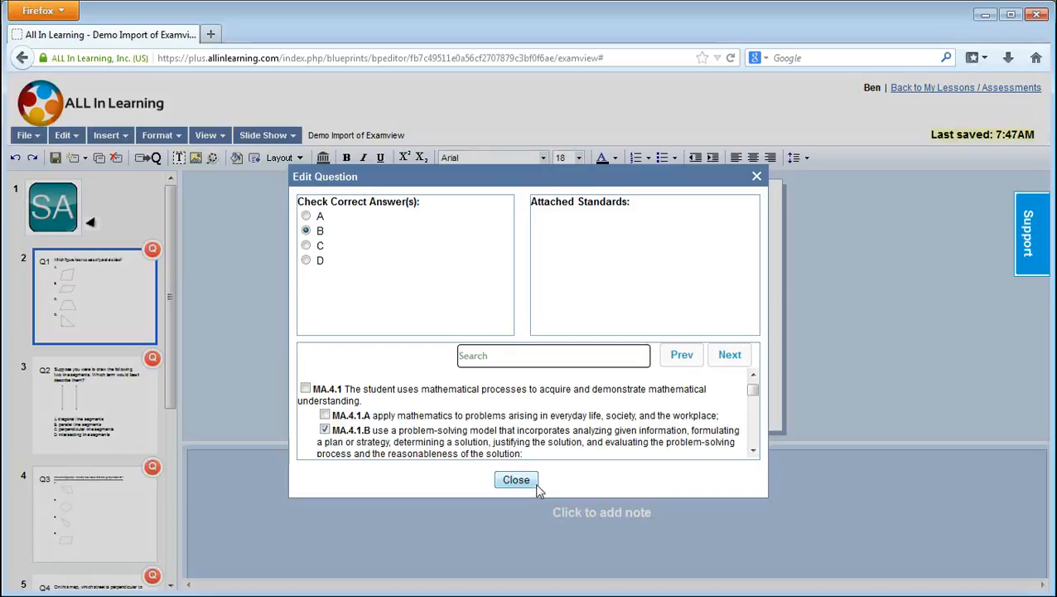
left_click(505, 481)
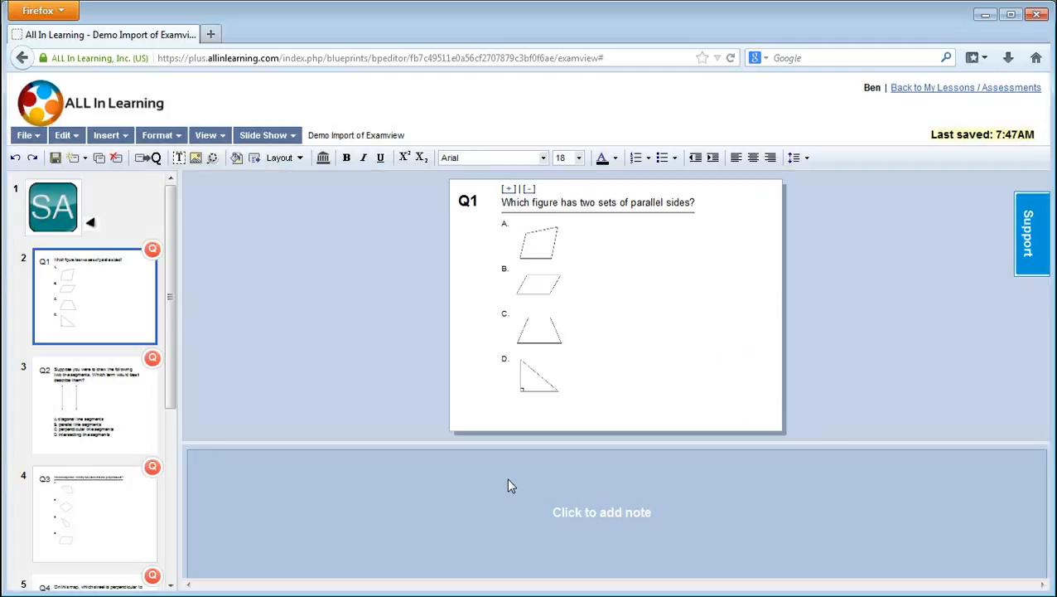
Save the assessment and return to the Lessons / Assessments list.
left_click(25, 135)
left_click(29, 177)
left_click(966, 92)
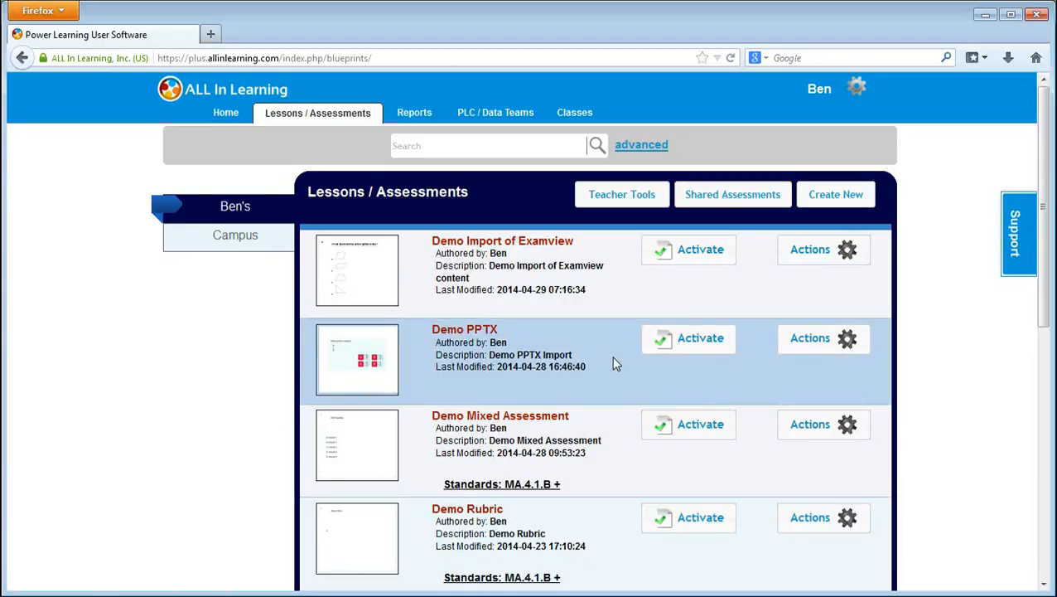
Show the activation options for Demo Import of Examview, including the ALL In Response pacing modes.
left_click(701, 255)
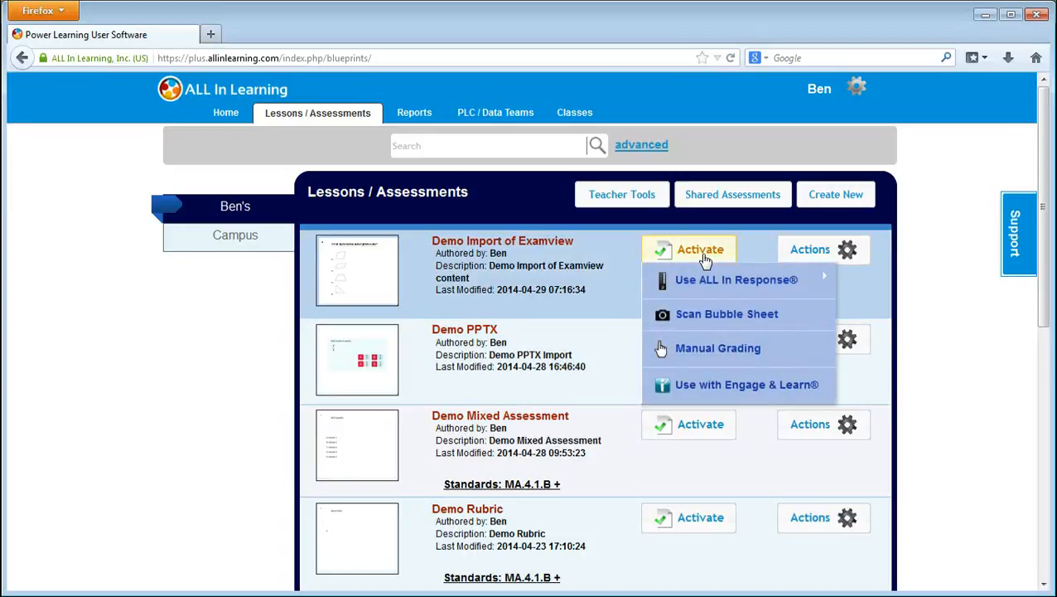
mouse_move(709, 290)
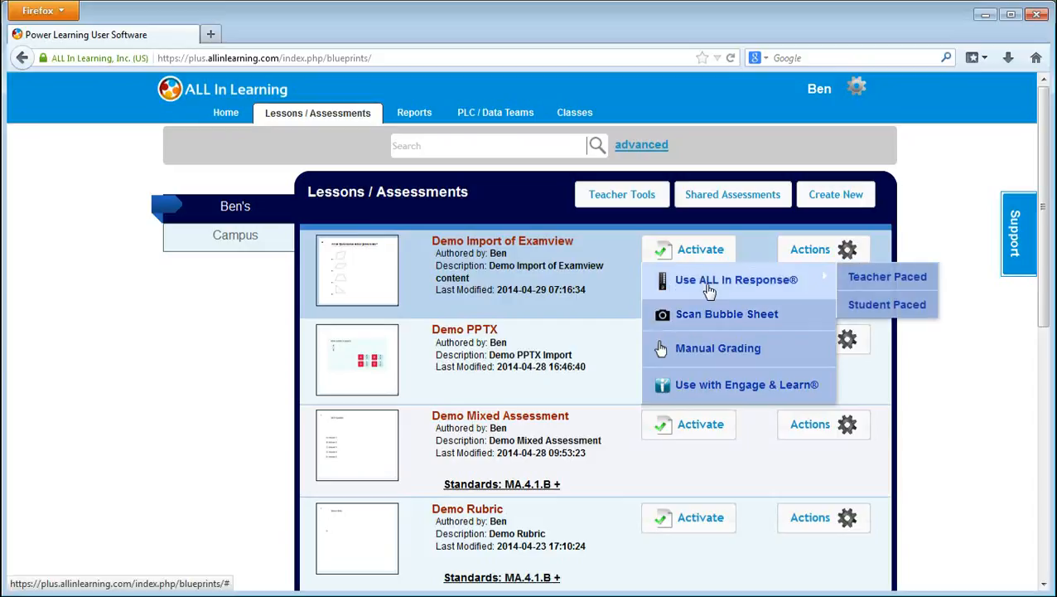